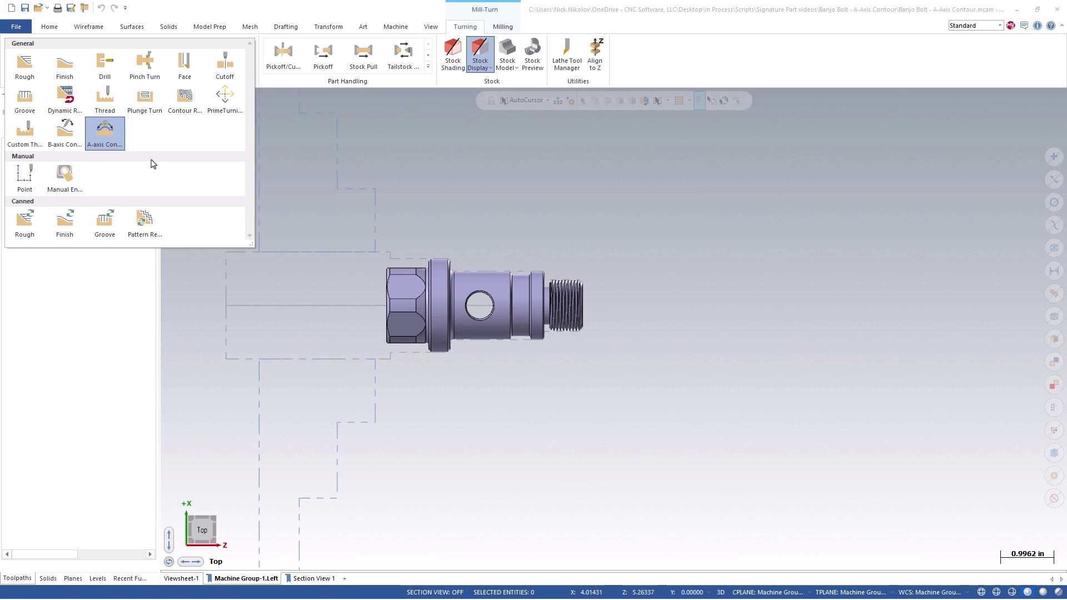
- Start an A-axis Contour Turning toolpath partial-chained along the bolt's OD from the thread chamfer
{"action": "left_click", "coordinate": [107, 131]}
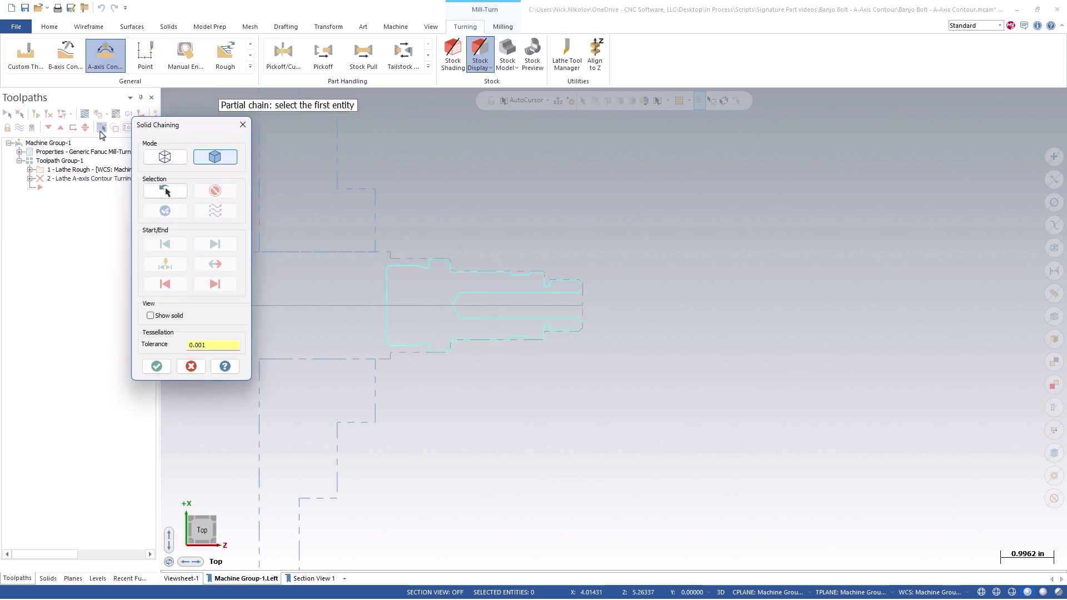
{"action": "left_click_drag", "start_coordinate": [189, 126], "coordinate": [250, 133]}
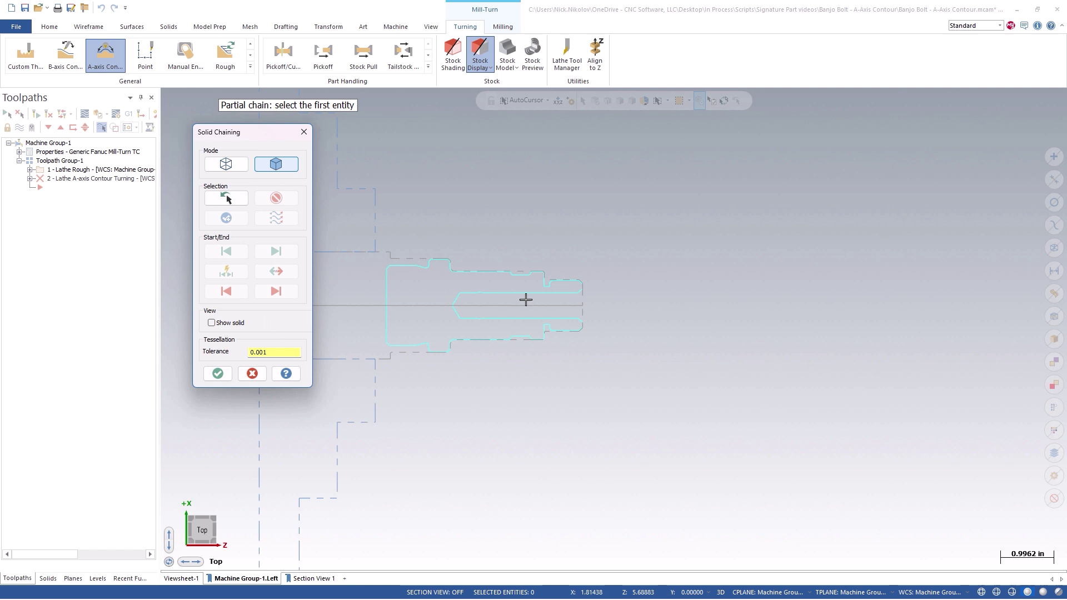
{"action": "scroll", "coordinate": [581, 300], "scroll_direction": "up", "scroll_amount": 1}
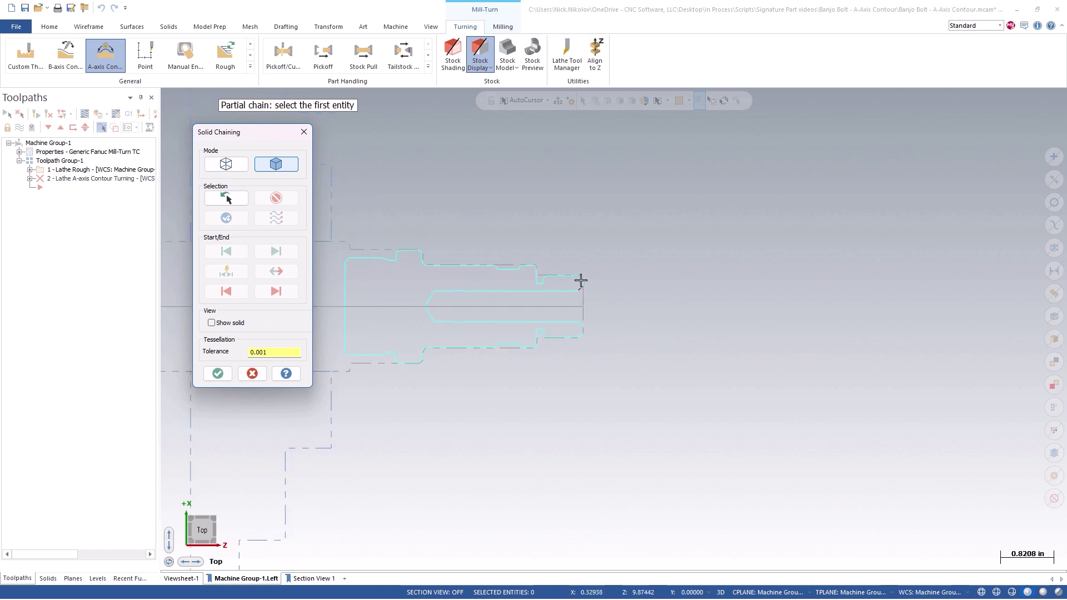
{"action": "left_click", "coordinate": [403, 245]}
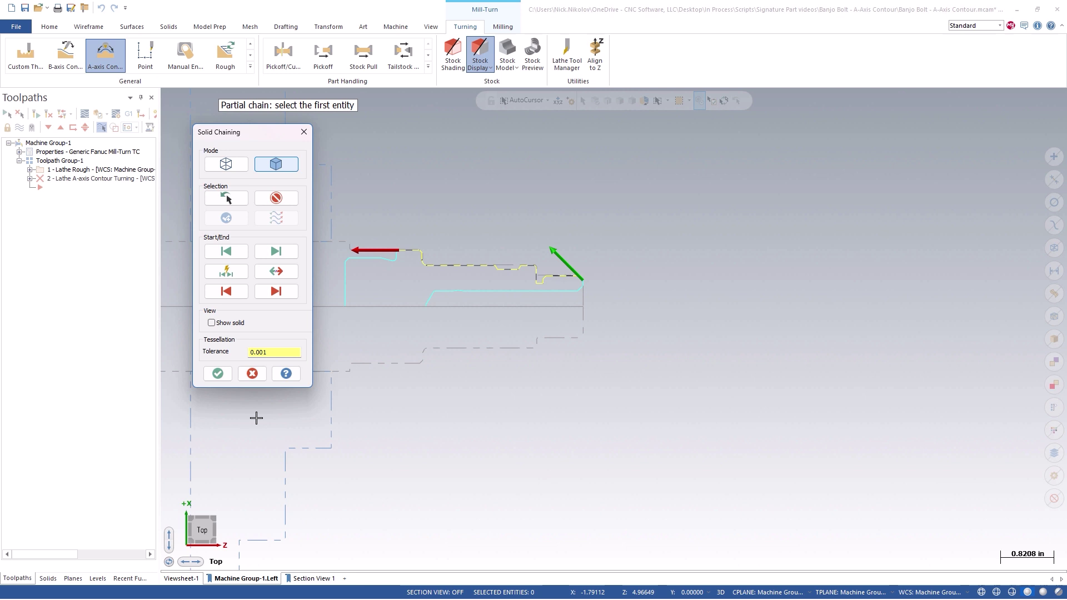
{"action": "left_click", "coordinate": [221, 376]}
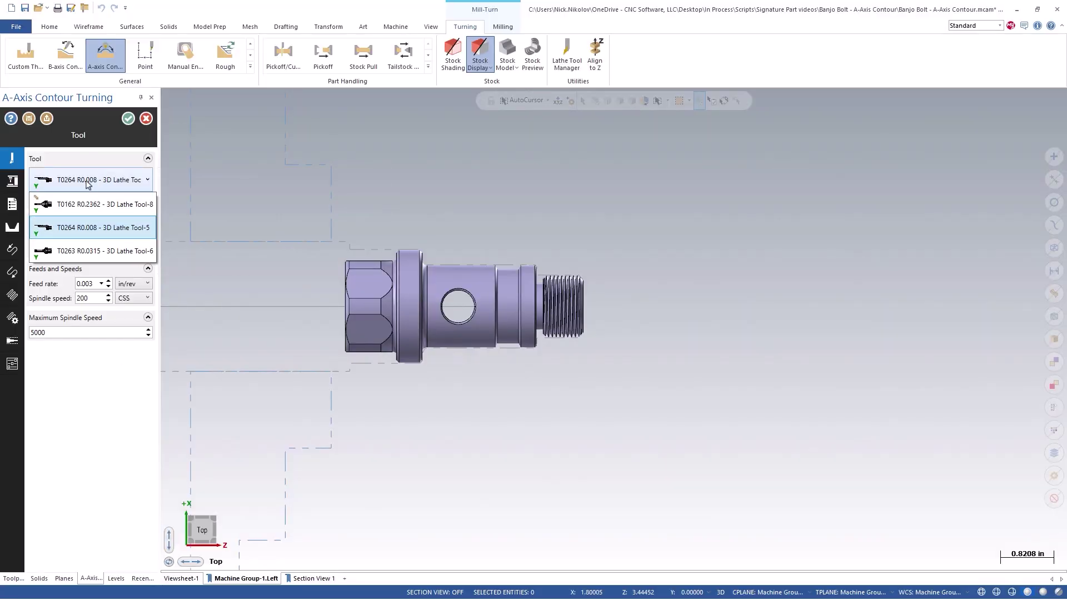
- Select the T0263 R0.0315 3D lathe tool and view the Machine settings page
{"action": "left_click", "coordinate": [110, 252]}
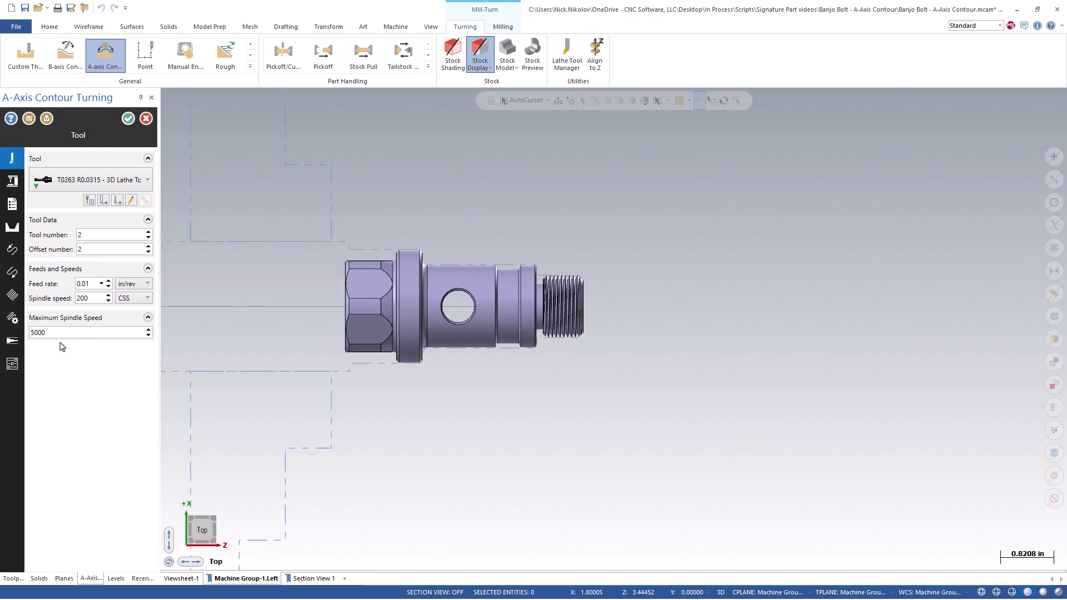
{"action": "left_click", "coordinate": [13, 184]}
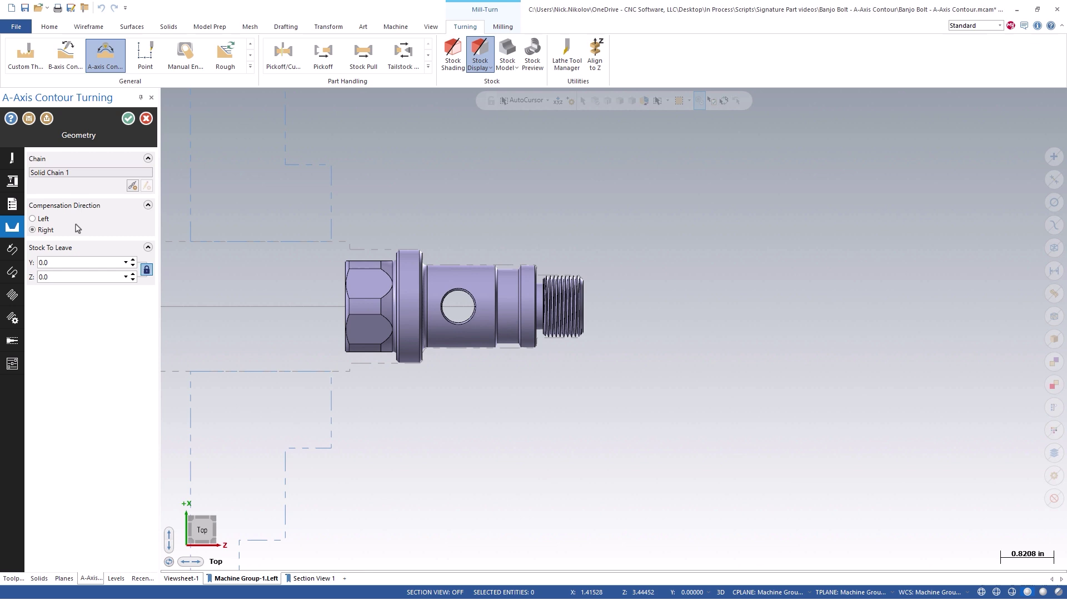
- Review the Lead In and Lead Out vectors, then the Basic Motion Control page
{"action": "left_click", "coordinate": [12, 250]}
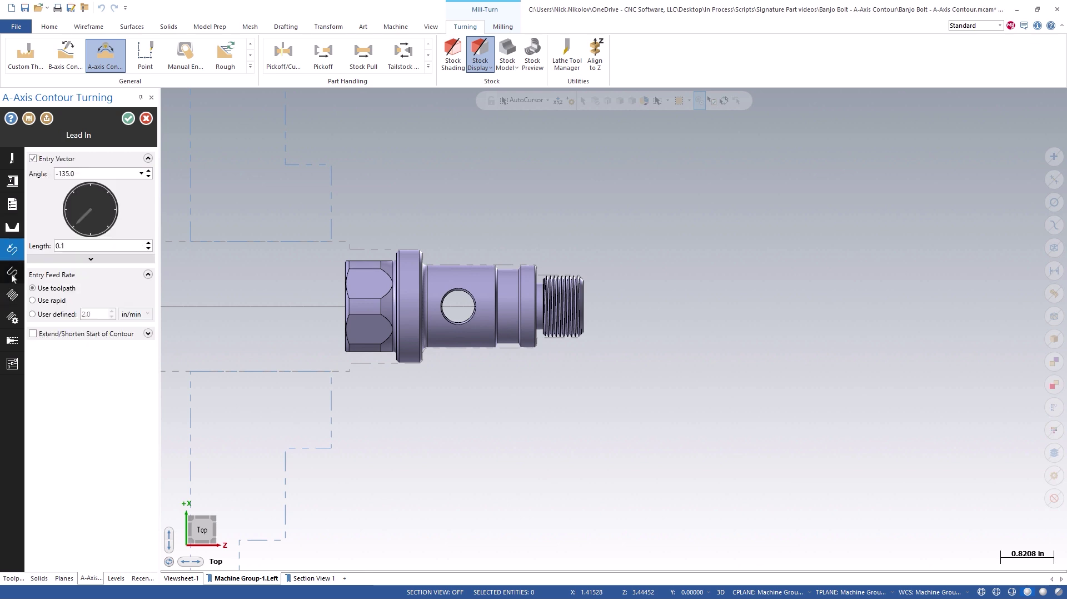
{"action": "left_click", "coordinate": [12, 273]}
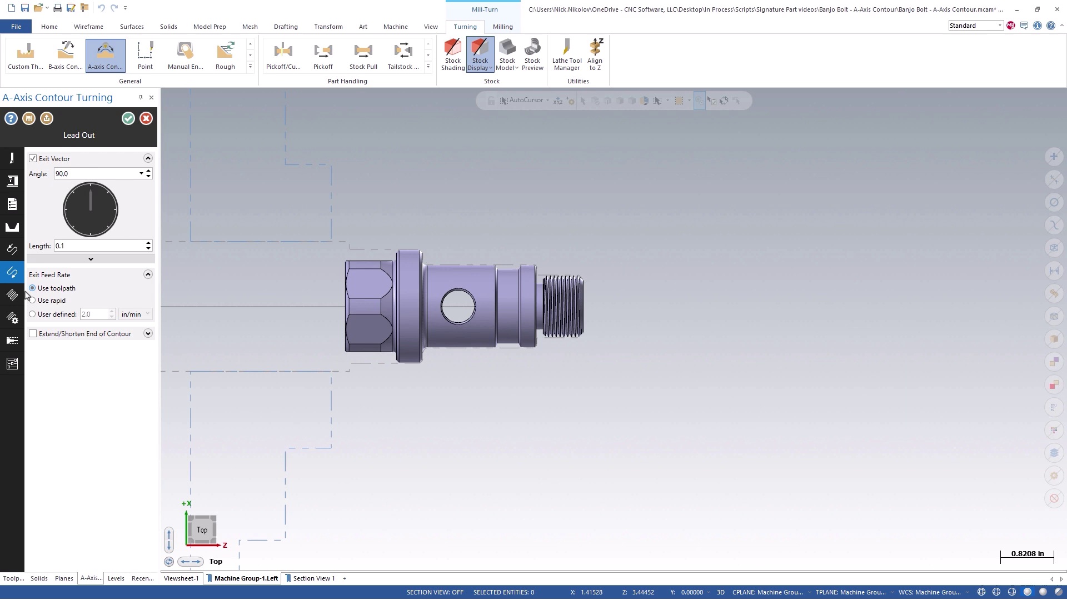
{"action": "left_click", "coordinate": [13, 296]}
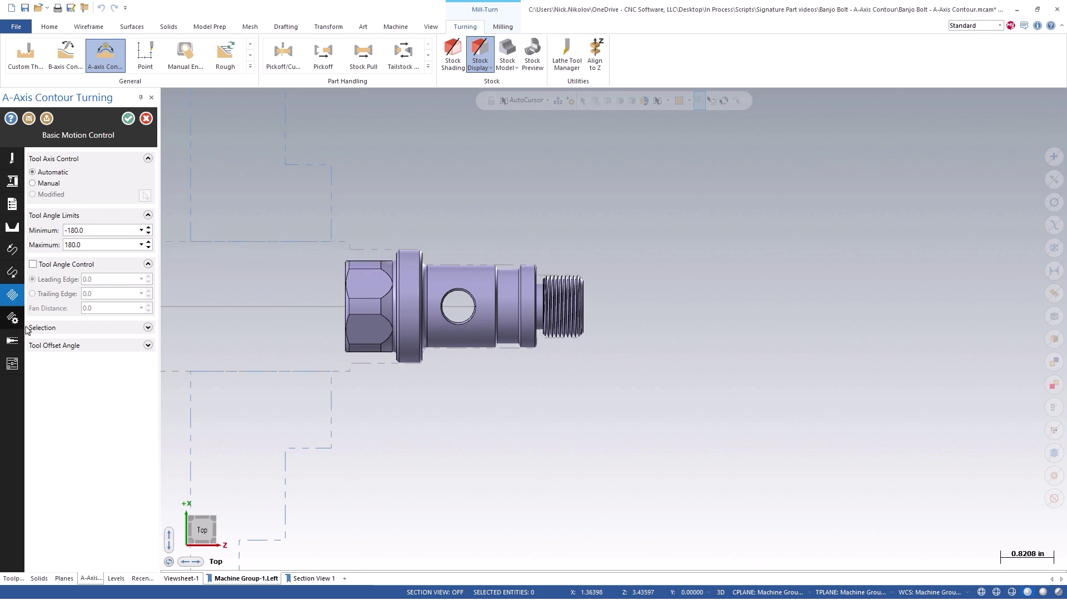
- Generate the A-axis contour toolpath and backplot it in an isometric view of the bolt
{"action": "left_click", "coordinate": [128, 119]}
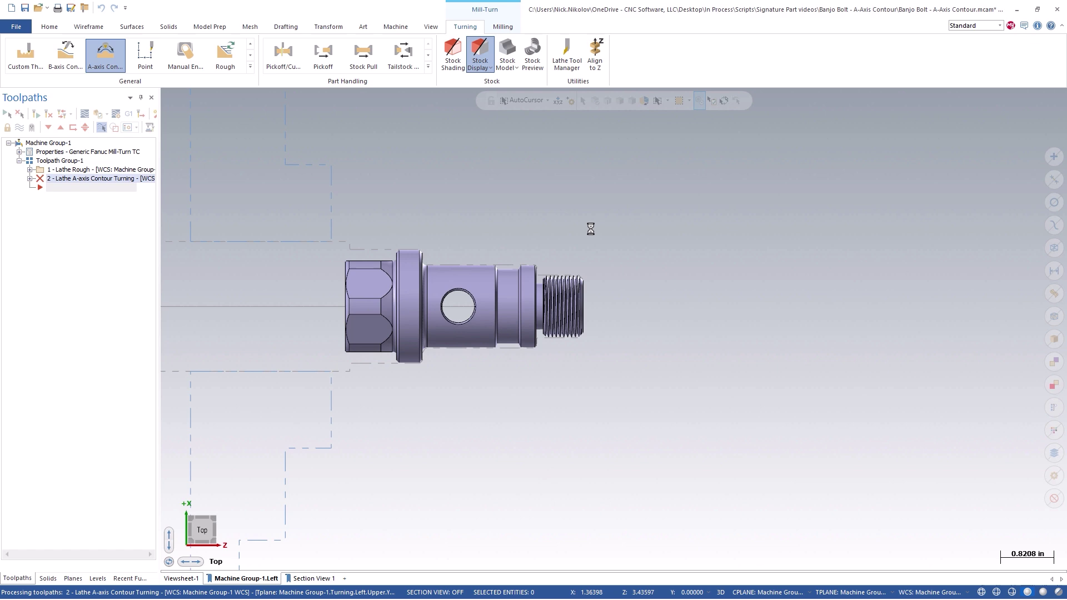
{"action": "scroll", "coordinate": [563, 253], "scroll_direction": "up", "scroll_amount": 2}
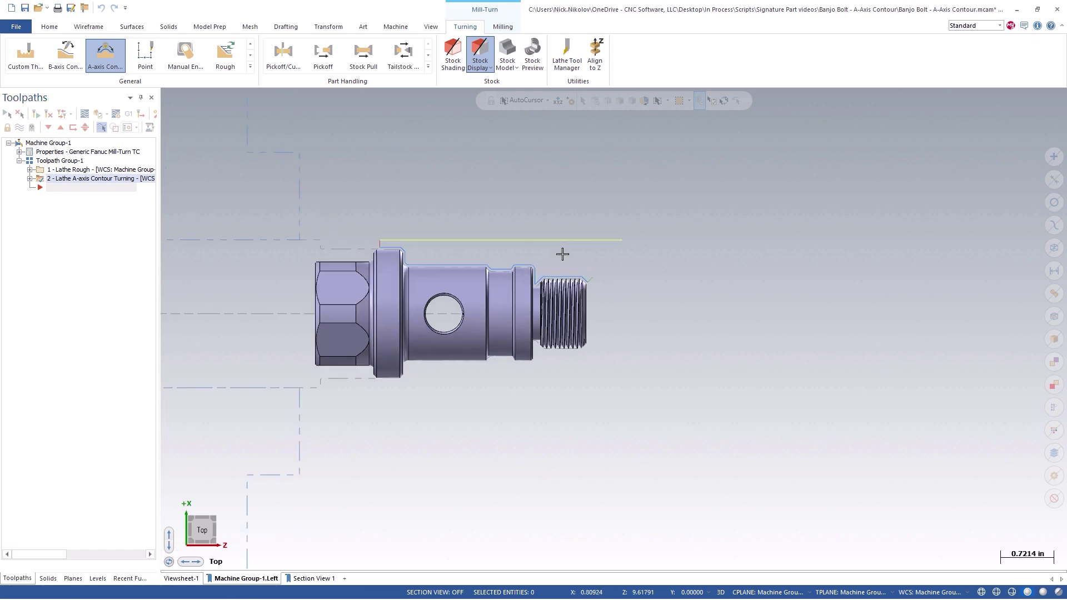
{"action": "left_click", "coordinate": [30, 179]}
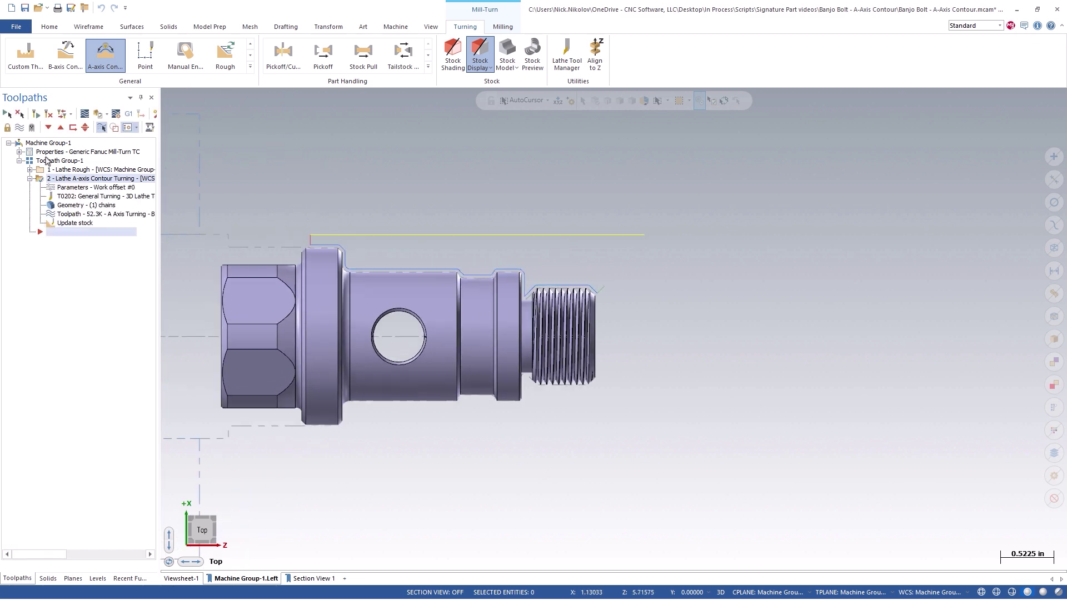
{"action": "left_click", "coordinate": [85, 114]}
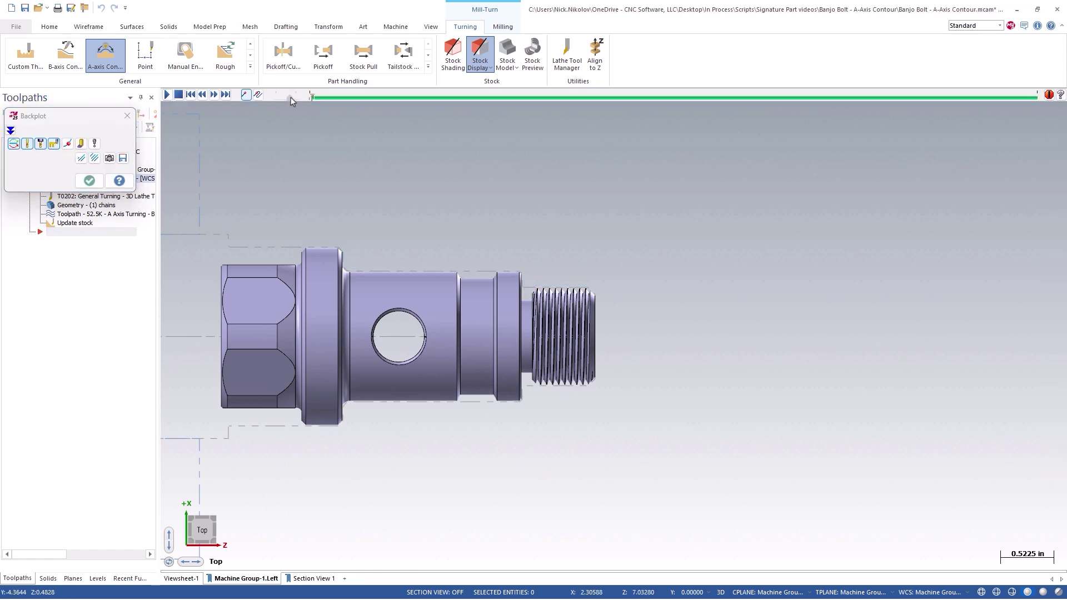
{"action": "mouse_move", "coordinate": [414, 262]}
{"action": "middle_mouse_down"}
{"action": "mouse_move", "coordinate": [395, 215]}
{"action": "mouse_move", "coordinate": [335, 221]}
{"action": "mouse_move", "coordinate": [537, 298]}
{"action": "middle_mouse_up"}
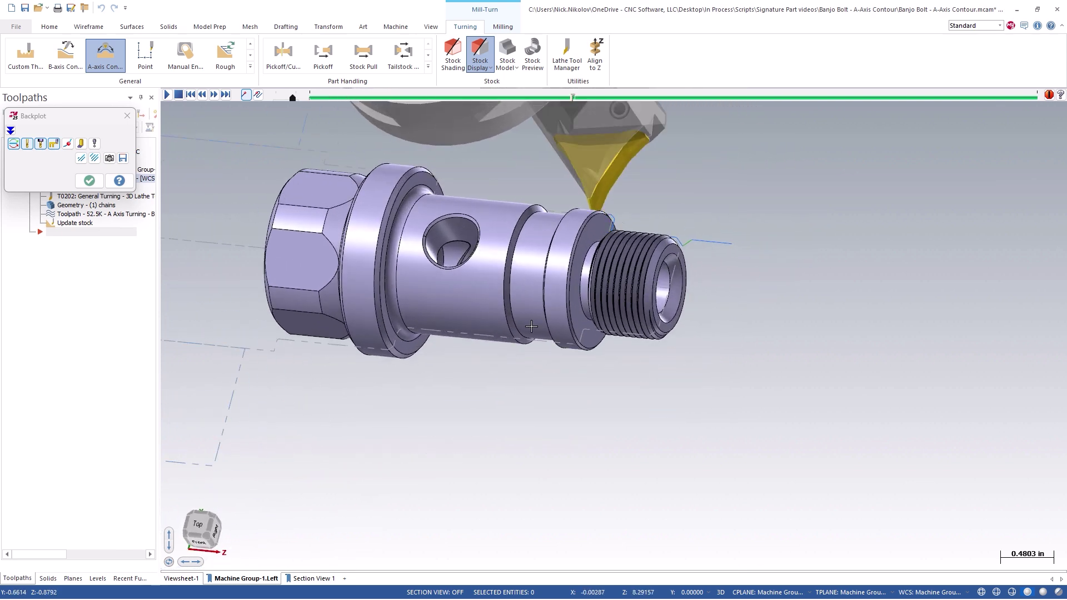
{"action": "scroll", "coordinate": [615, 333], "scroll_direction": "down", "scroll_amount": 2}
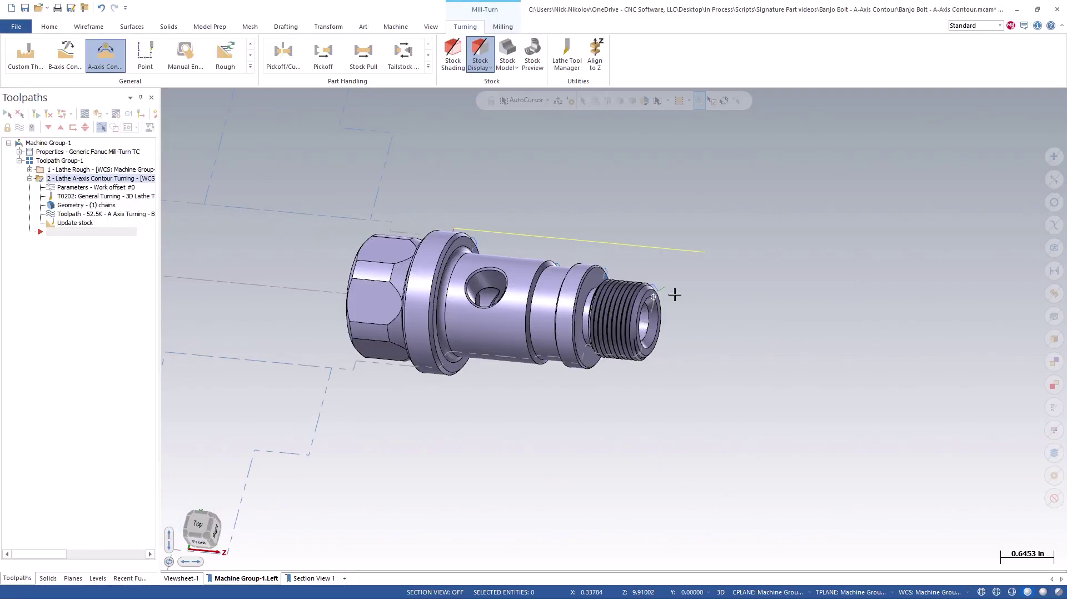
- In Top view, set trailing-edge tool angle 45° with 0.02 fan distance and regenerate
{"action": "right_click", "coordinate": [681, 283]}
{"action": "left_click", "coordinate": [679, 298]}
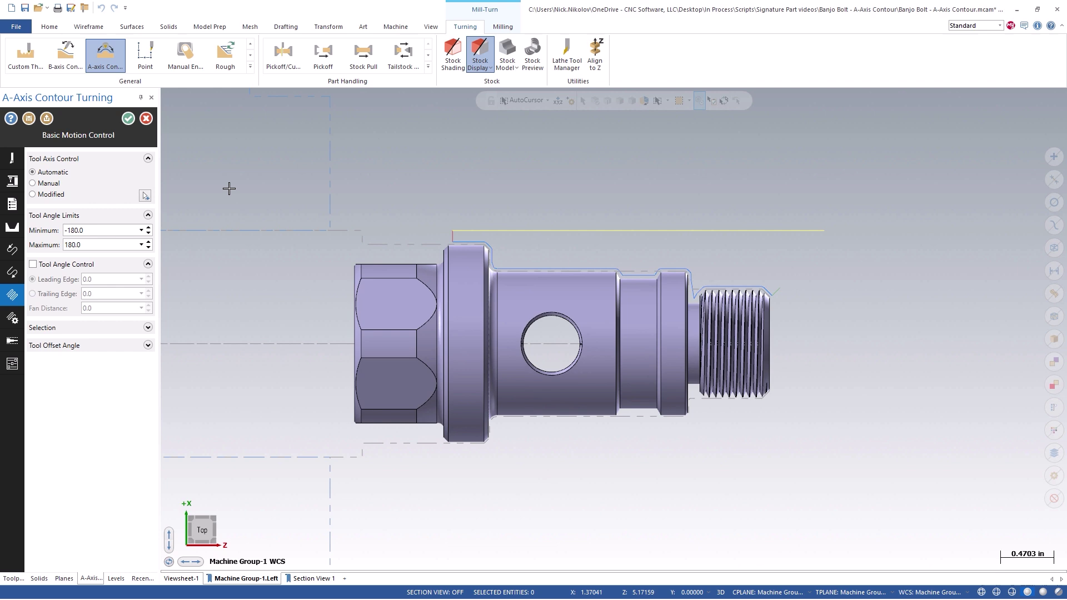
{"action": "left_click", "coordinate": [65, 271]}
{"action": "mouse_move", "coordinate": [58, 279]}
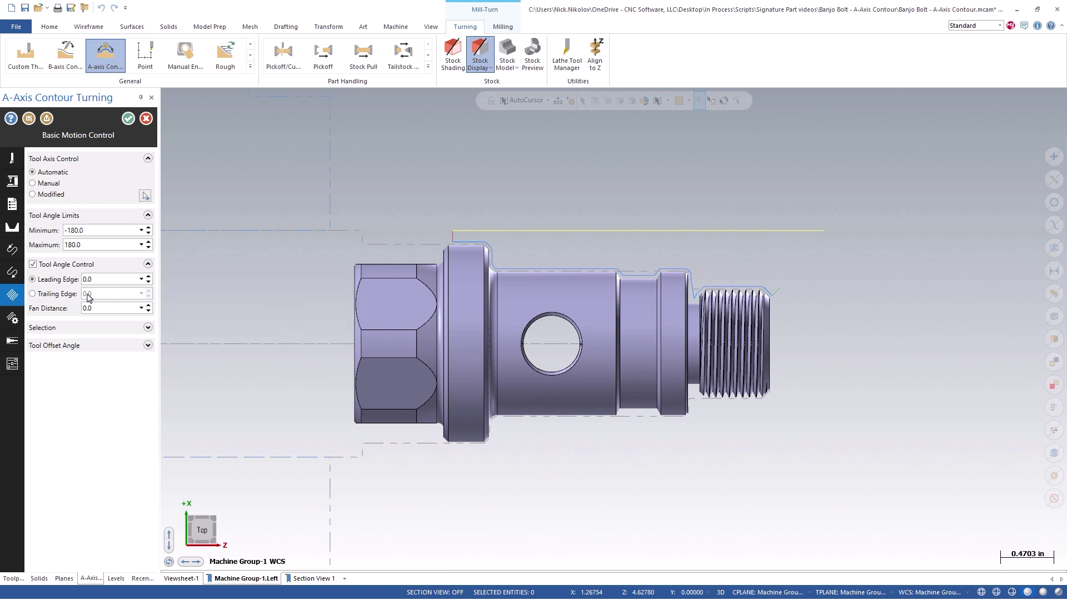
{"action": "left_click", "coordinate": [60, 293]}
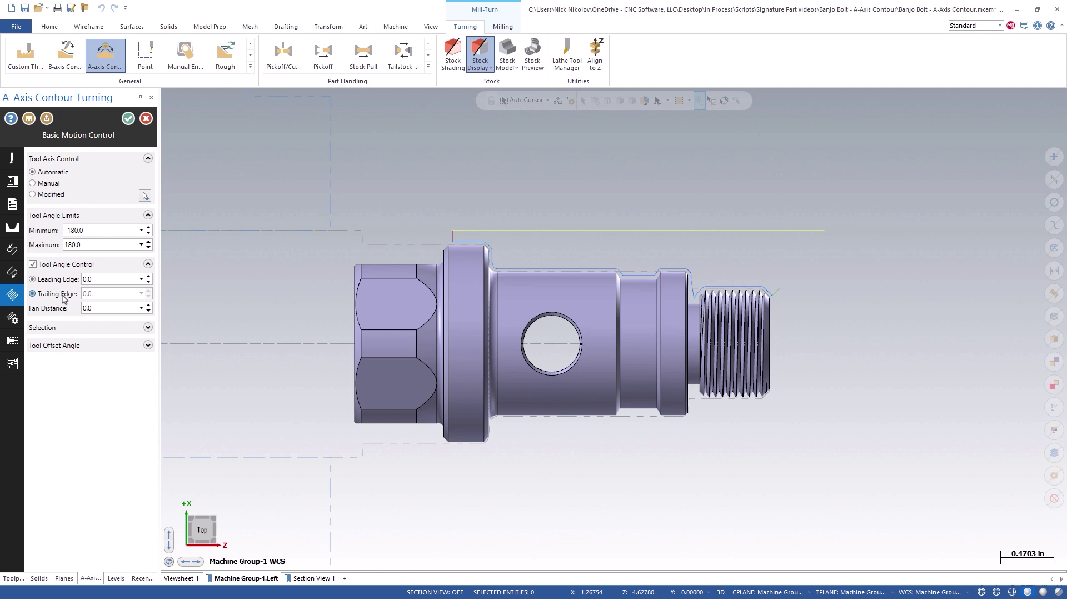
{"action": "type", "text": "45"}
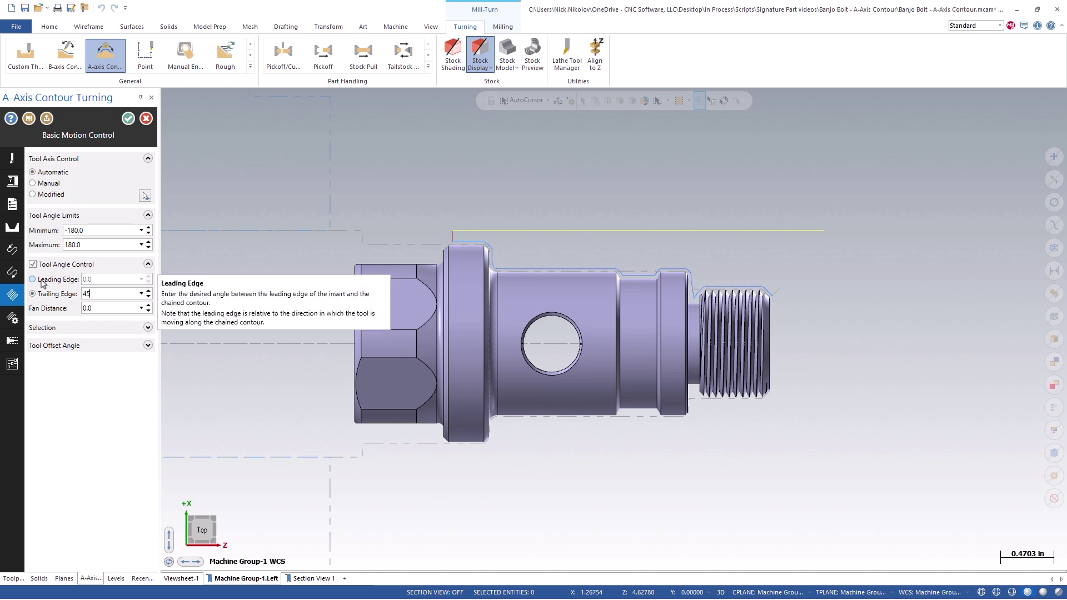
{"action": "left_click", "coordinate": [102, 309]}
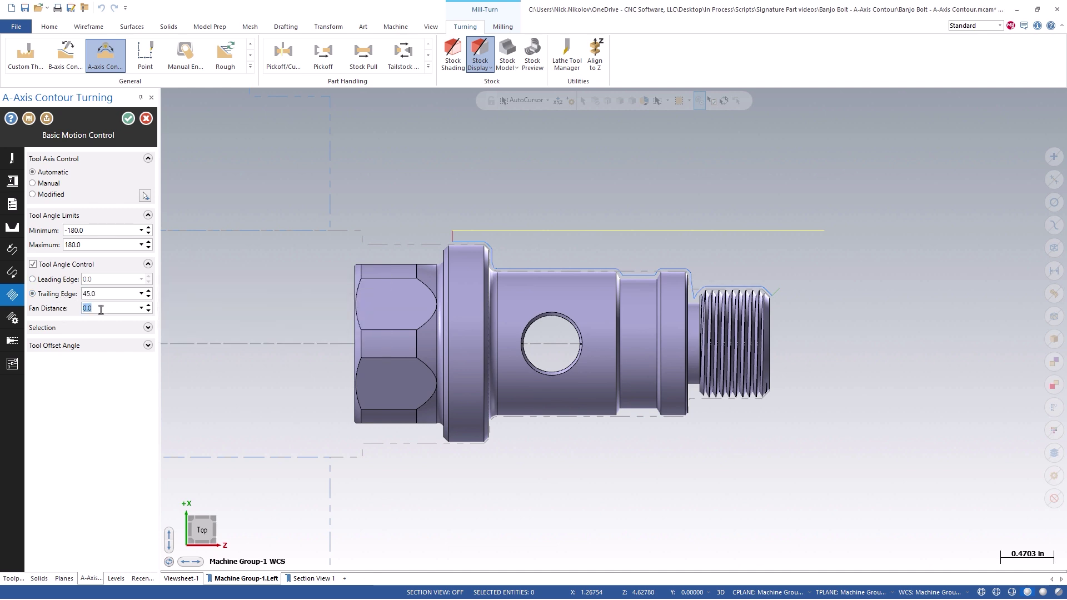
{"action": "type", "text": "0.02"}
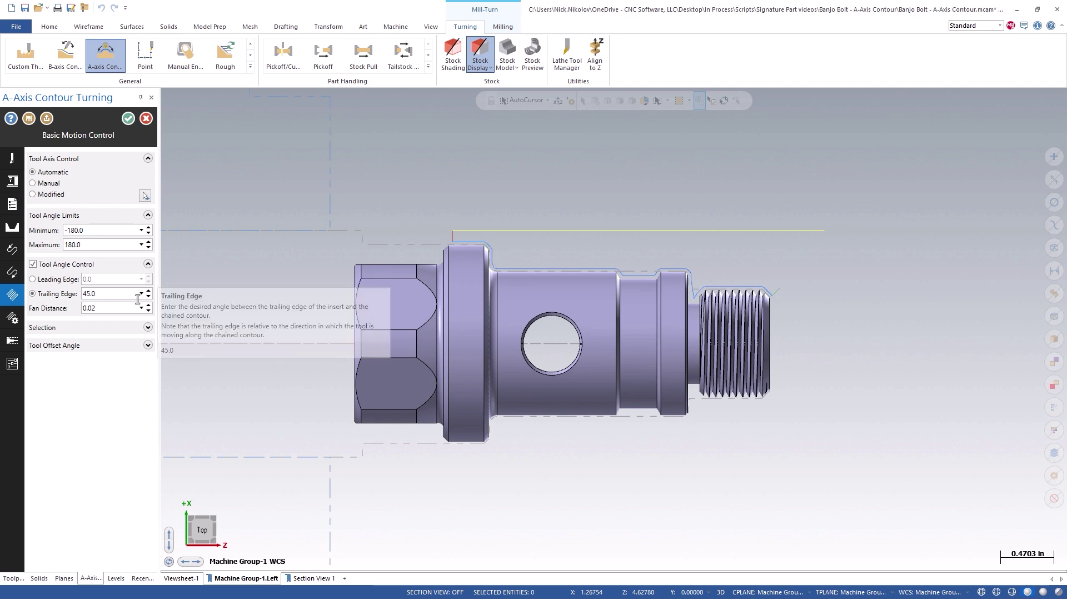
{"action": "left_click", "coordinate": [128, 118]}
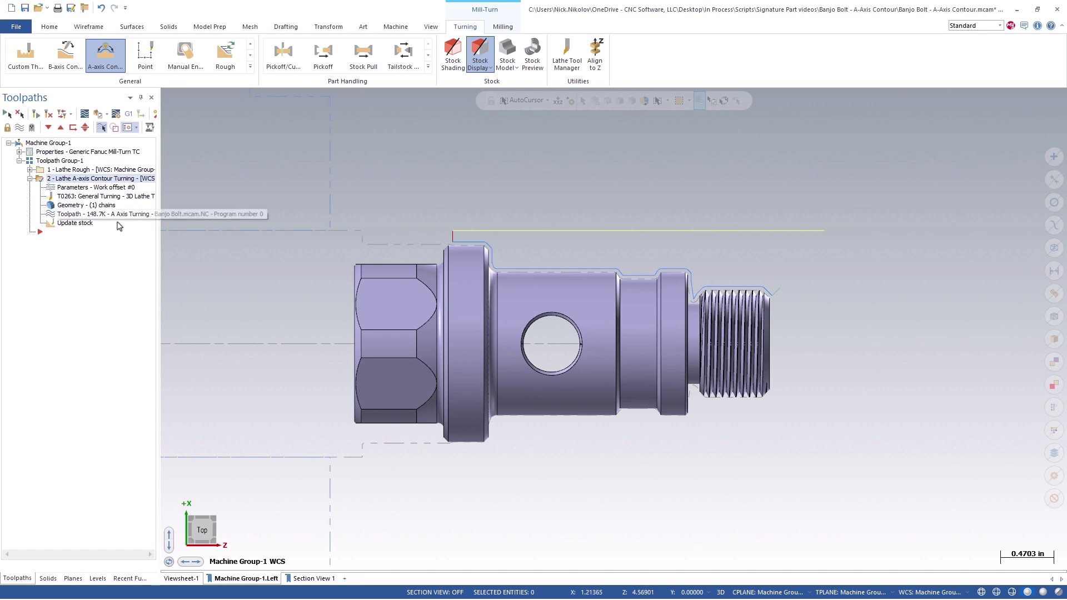
- Backplot the regenerated toolpath, tilting the view, then returning to Top view zoomed on the threads
{"action": "left_click", "coordinate": [85, 114]}
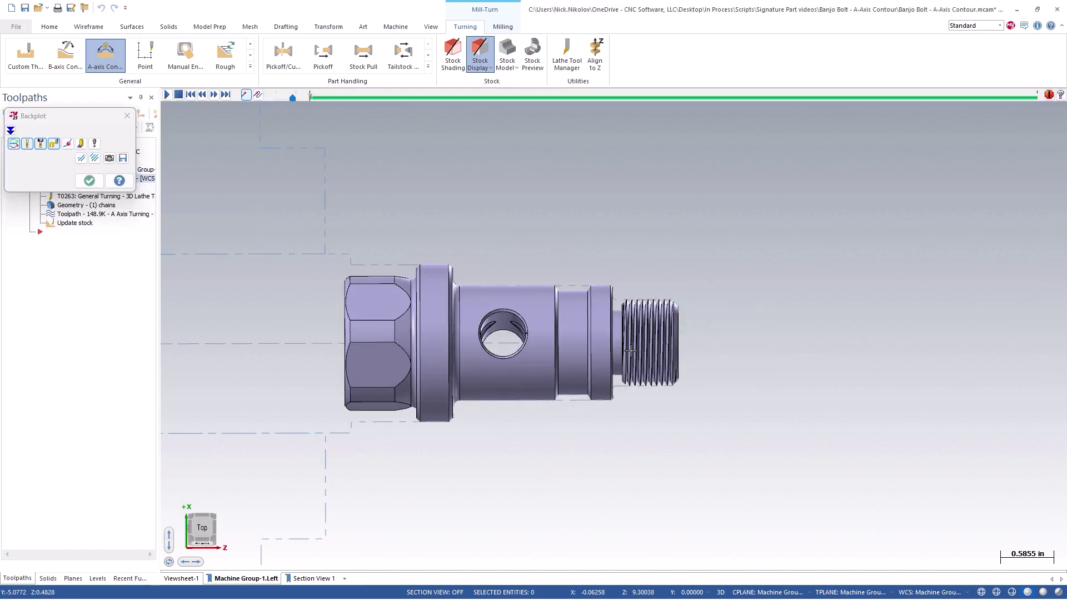
{"action": "middle_click_drag", "start_coordinate": [637, 346], "coordinate": [685, 474]}
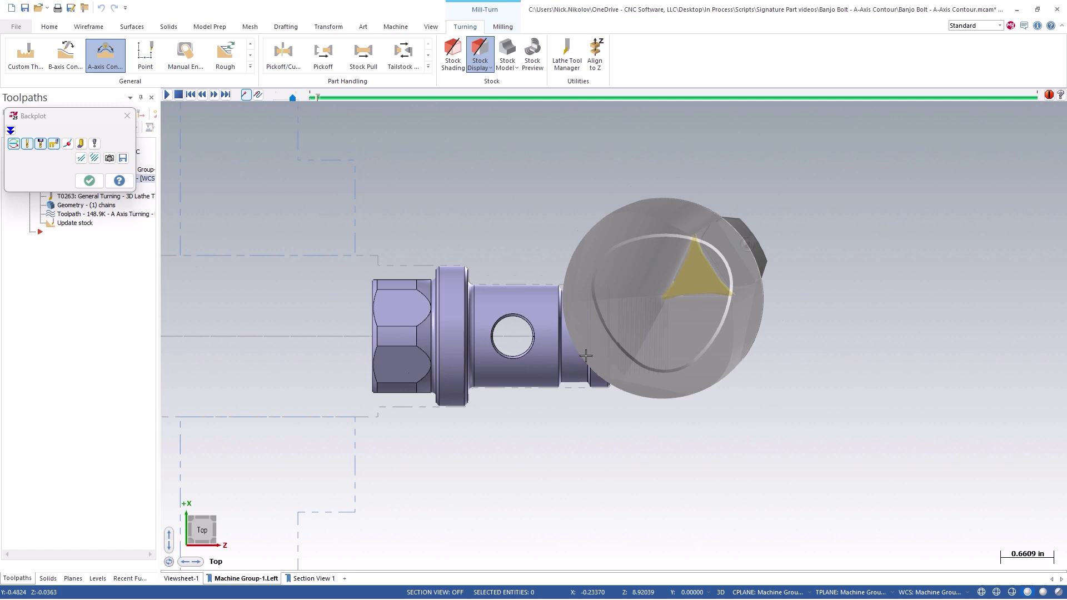
{"action": "scroll", "coordinate": [685, 474], "scroll_direction": "up", "scroll_amount": 3}
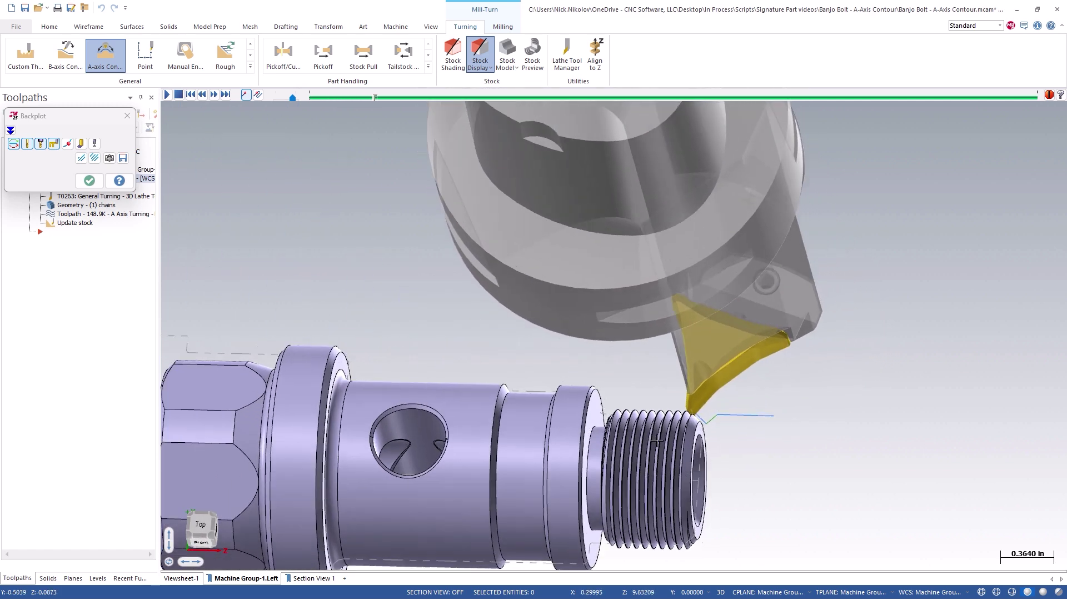
{"action": "scroll", "coordinate": [661, 458], "scroll_direction": "down", "scroll_amount": 2}
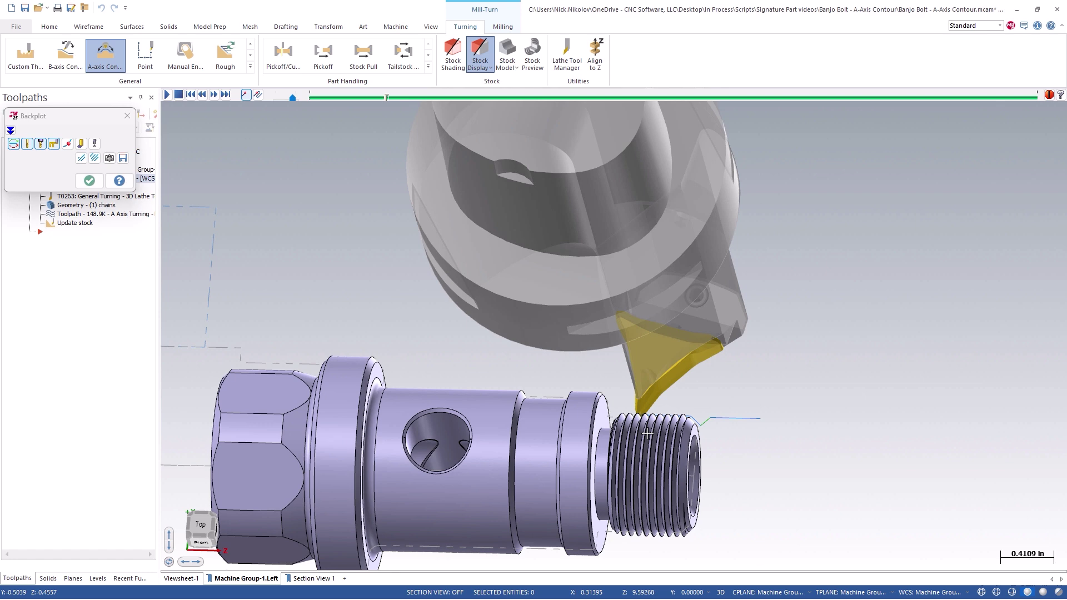
{"action": "right_click", "coordinate": [654, 407]}
{"action": "left_click", "coordinate": [685, 470]}
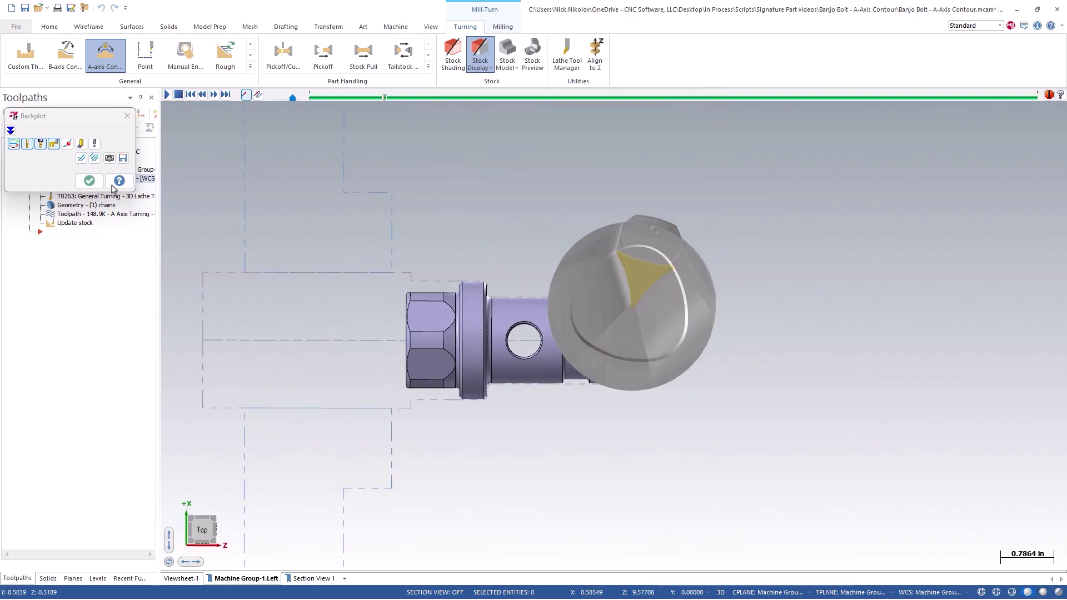
{"action": "scroll", "coordinate": [667, 228], "scroll_direction": "up", "scroll_amount": 2}
{"action": "scroll", "coordinate": [659, 334], "scroll_direction": "up", "scroll_amount": 4}
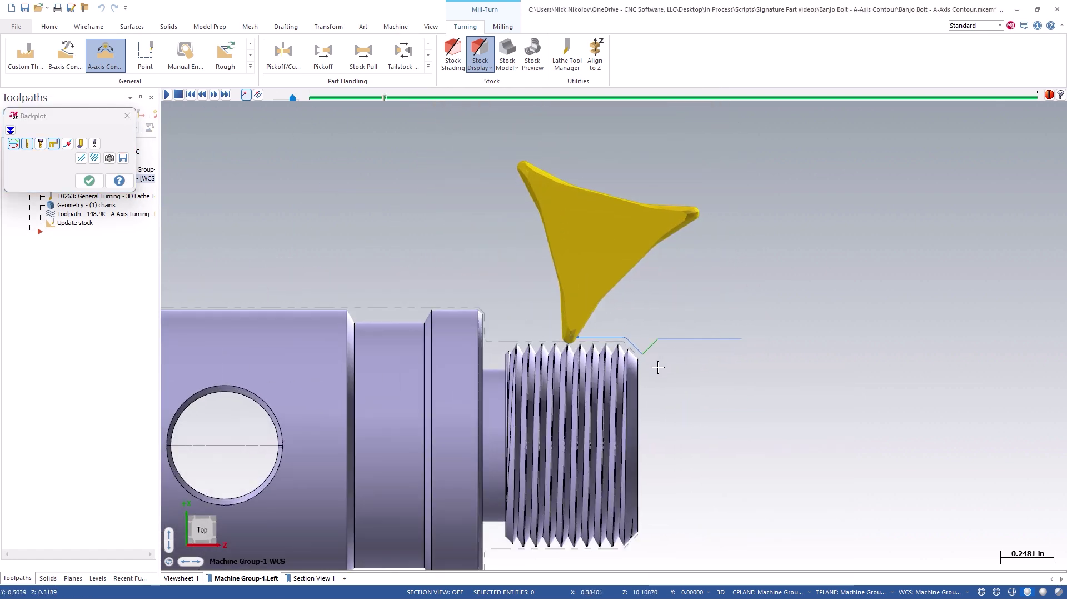
{"action": "scroll", "coordinate": [556, 308], "scroll_direction": "up", "scroll_amount": 4}
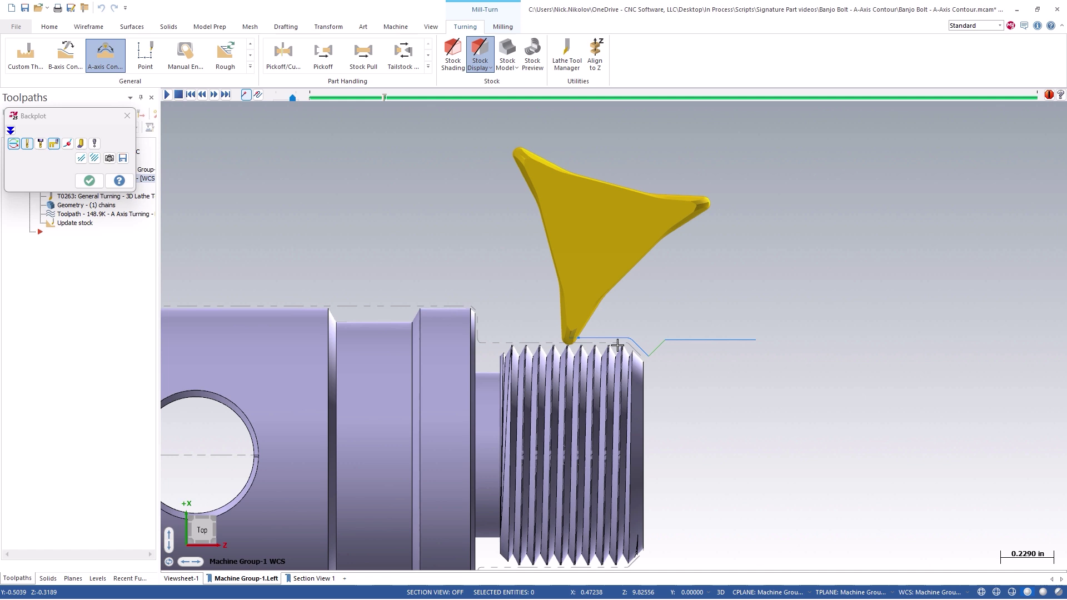
{"action": "scroll", "coordinate": [624, 276], "scroll_direction": "down", "scroll_amount": 1}
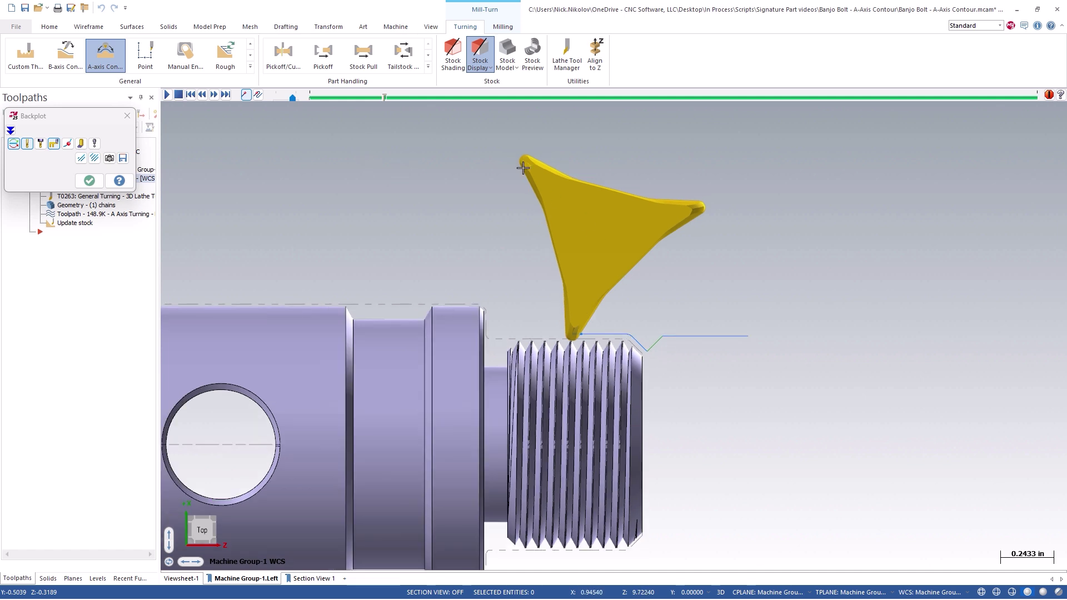
- Advance the backplot playback across the threaded end, then close Backplot
{"action": "left_click_drag", "start_coordinate": [385, 99], "coordinate": [443, 102]}
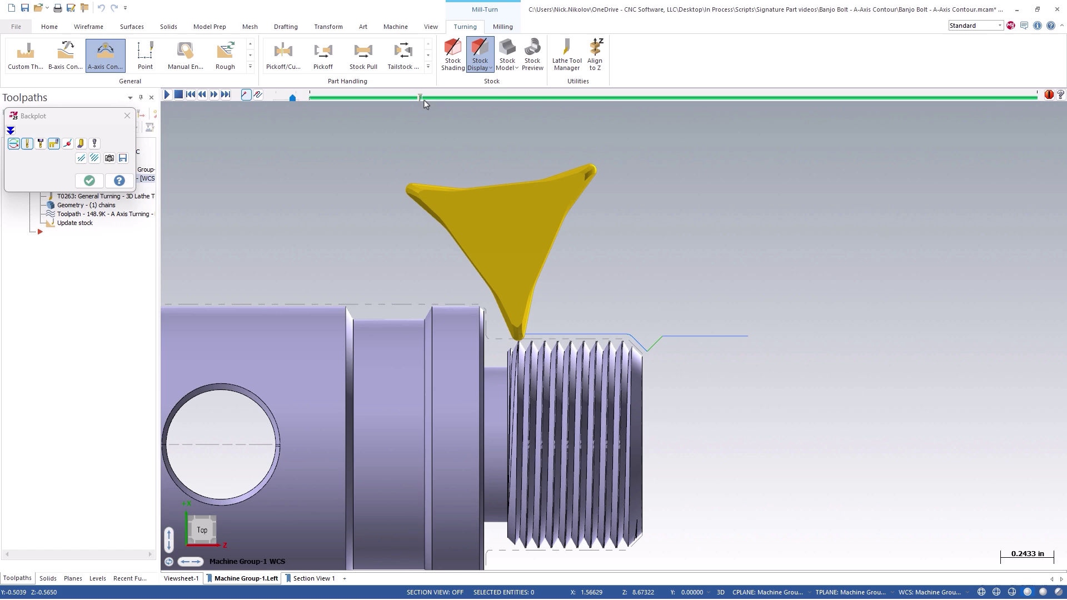
{"action": "scroll", "coordinate": [510, 350], "scroll_direction": "up", "scroll_amount": 1}
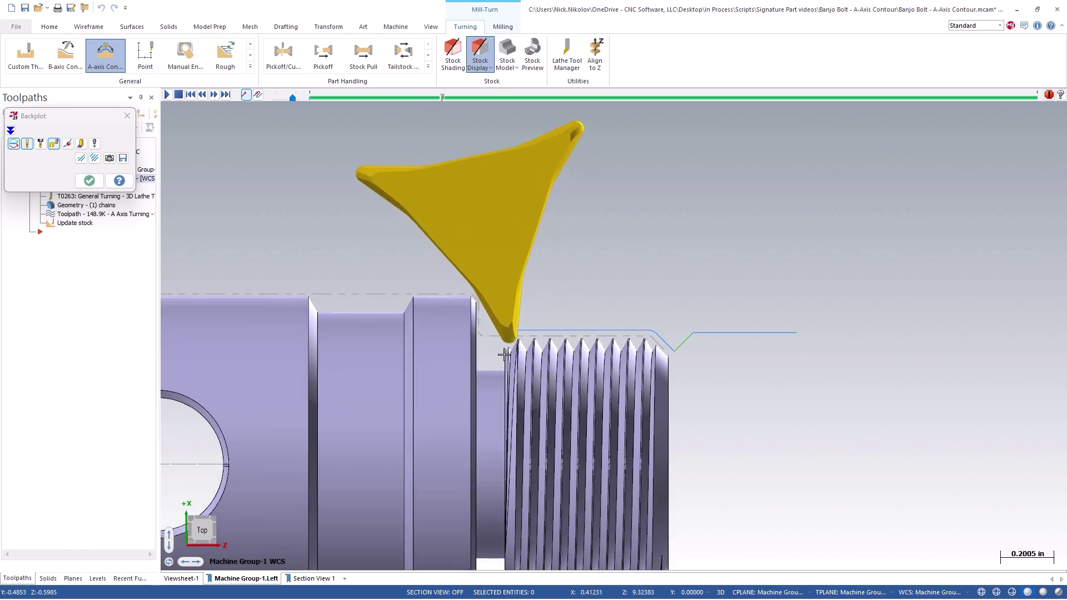
{"action": "scroll", "coordinate": [510, 351], "scroll_direction": "up", "scroll_amount": 1}
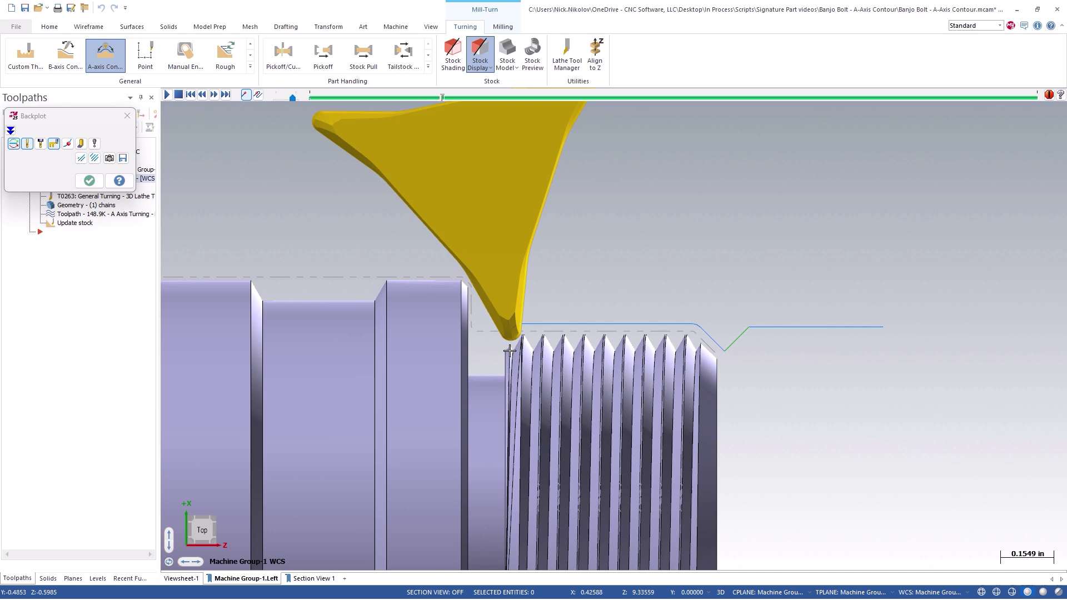
{"action": "scroll", "coordinate": [567, 318], "scroll_direction": "down", "scroll_amount": 1}
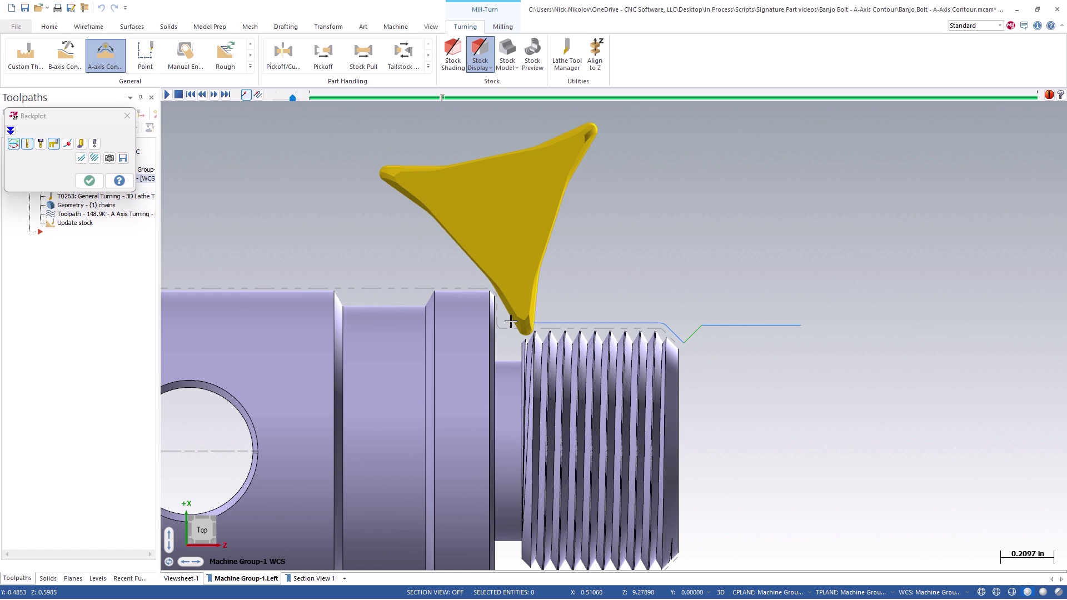
{"action": "left_click", "coordinate": [88, 180]}
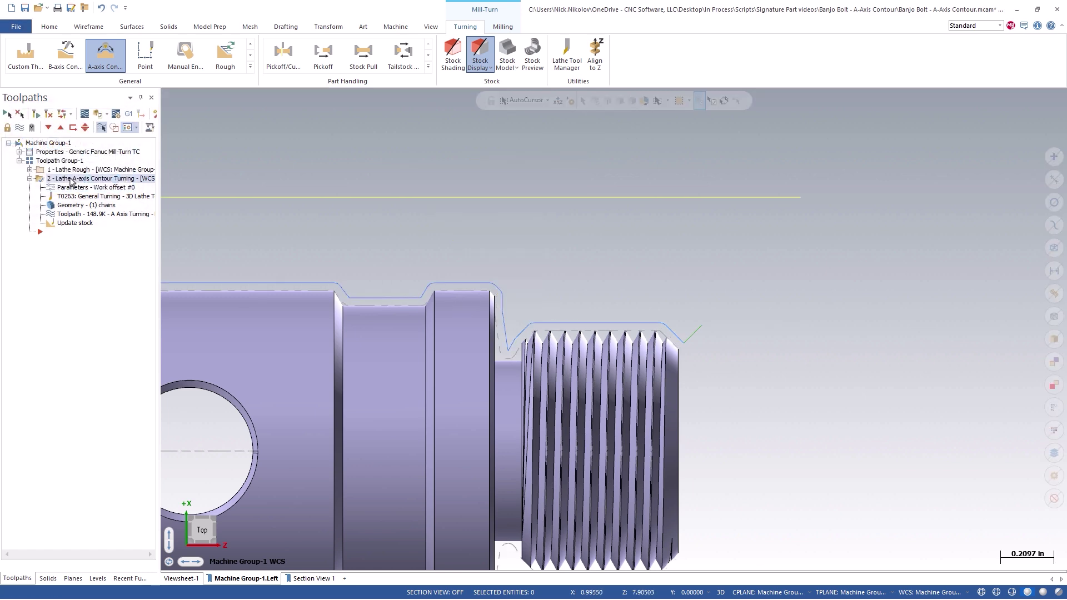
- Reopen the operation's parameters, expand Selection and Tool Offset Angle, and view Advanced Motion Control
{"action": "left_click", "coordinate": [91, 198]}
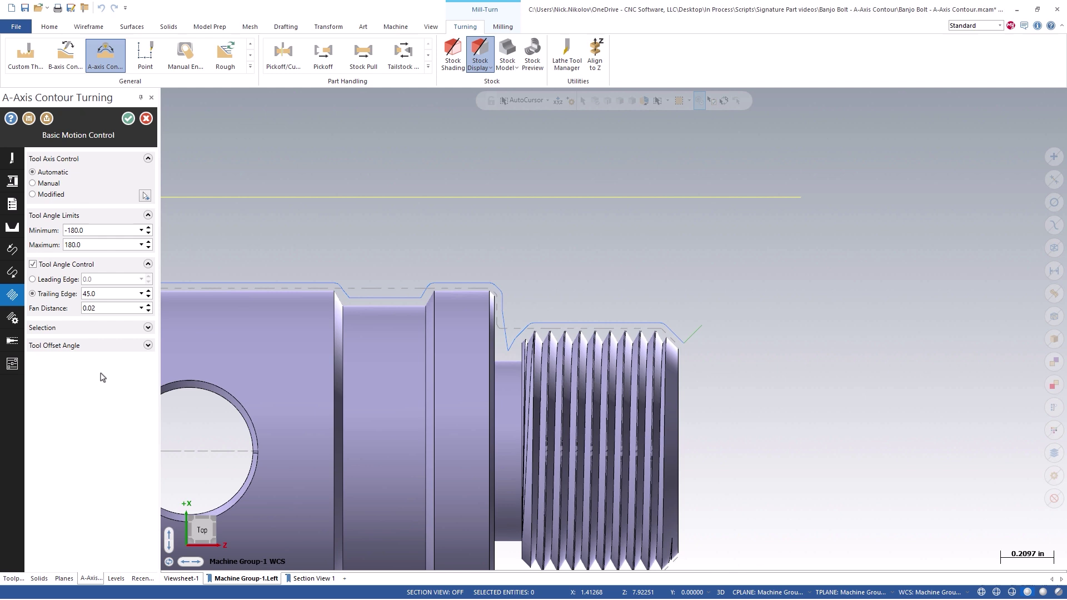
{"action": "left_click", "coordinate": [148, 328]}
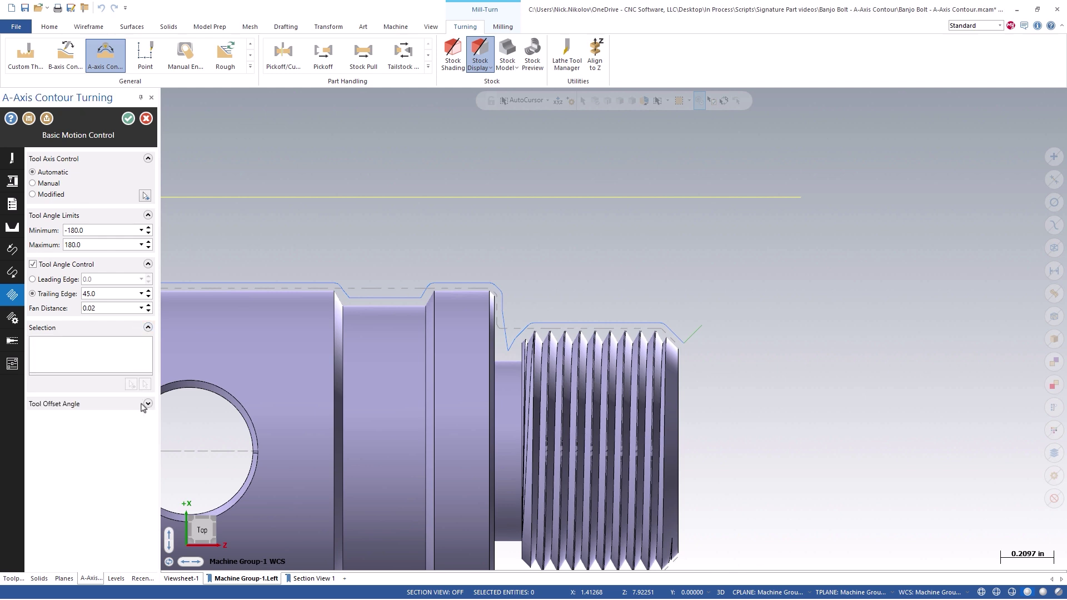
{"action": "left_click", "coordinate": [148, 404]}
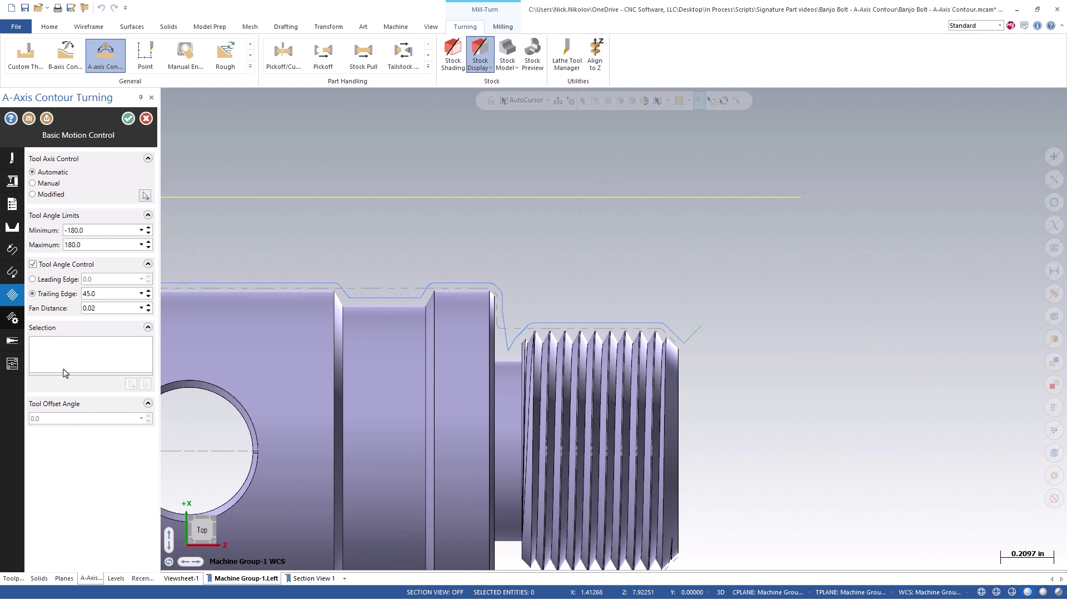
{"action": "left_click", "coordinate": [12, 320]}
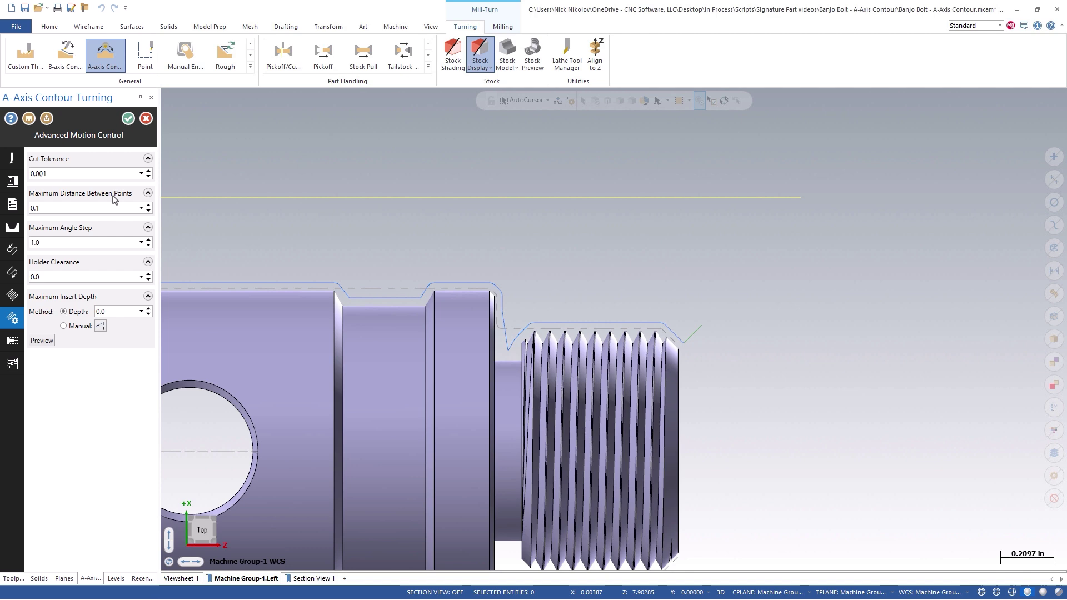
- Show the Stock page of the A-axis Contour Turning parameters
{"action": "left_click", "coordinate": [12, 340]}
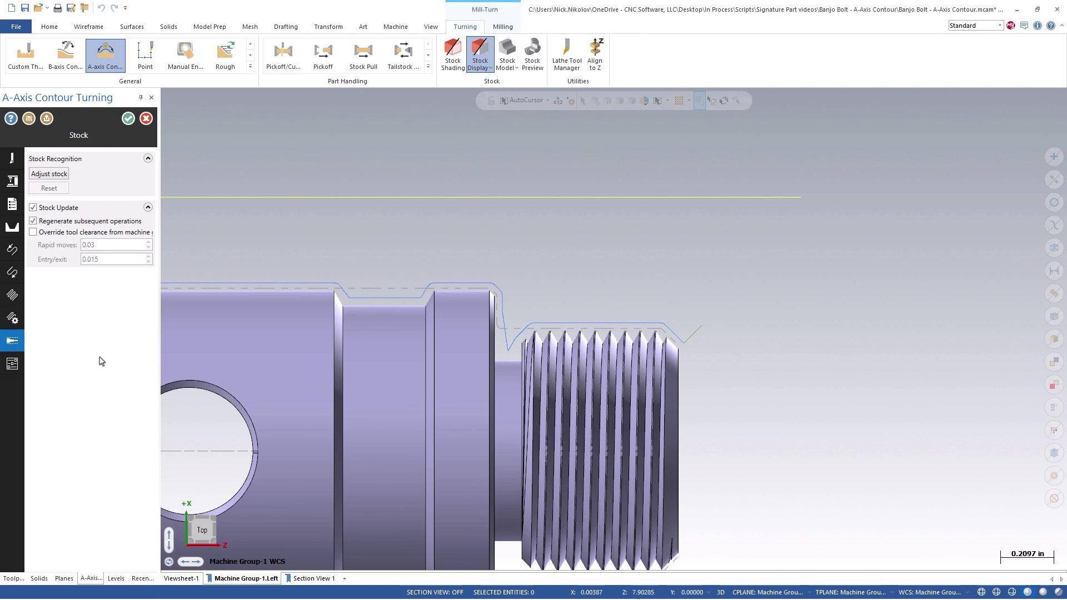